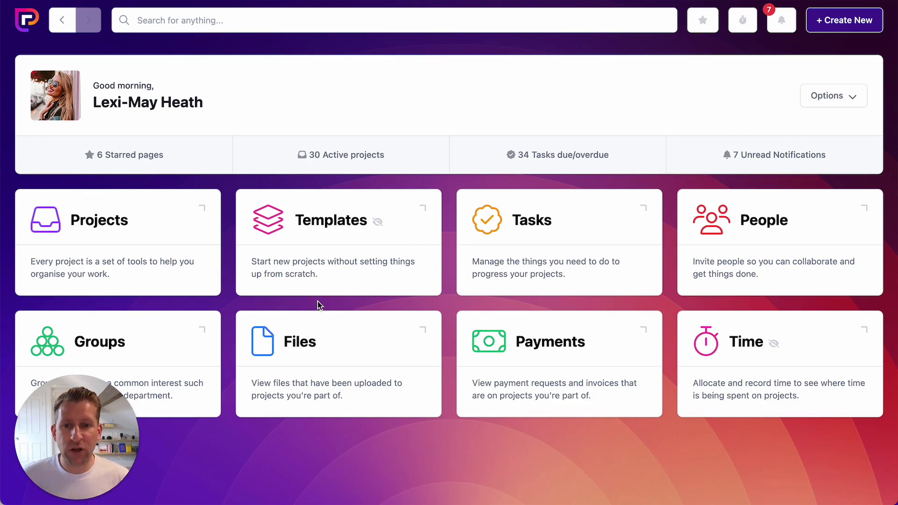
# Open the All Projects list from the dashboard's Projects card and show the breadcrumb section dropdown.
pyautogui.moveTo(377, 223)
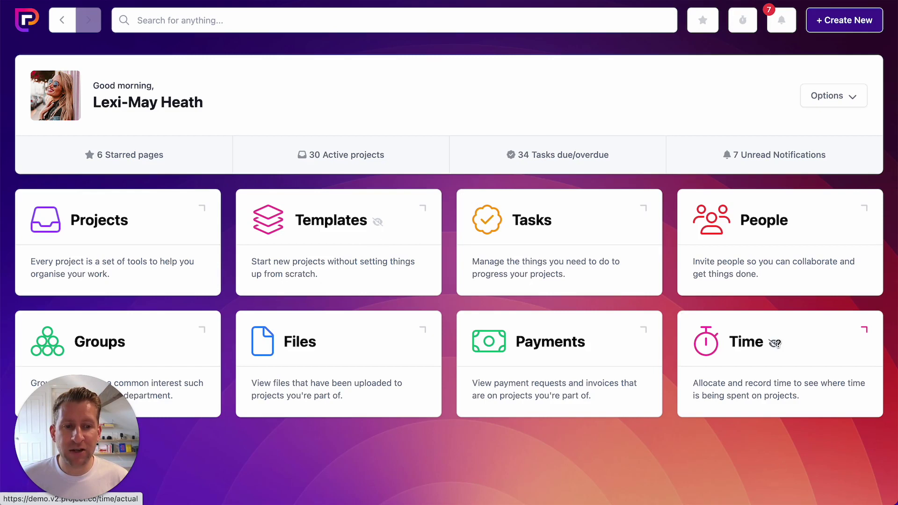
pyautogui.moveTo(776, 344)
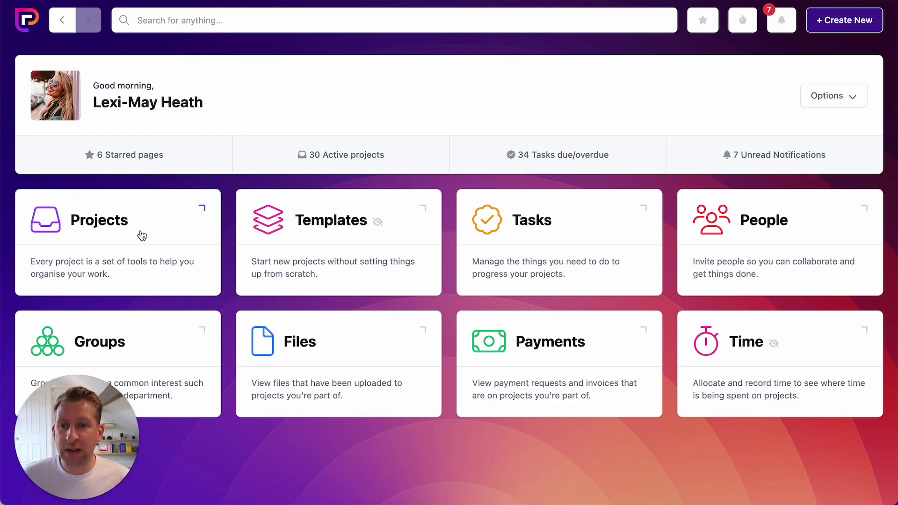
pyautogui.click(155, 224)
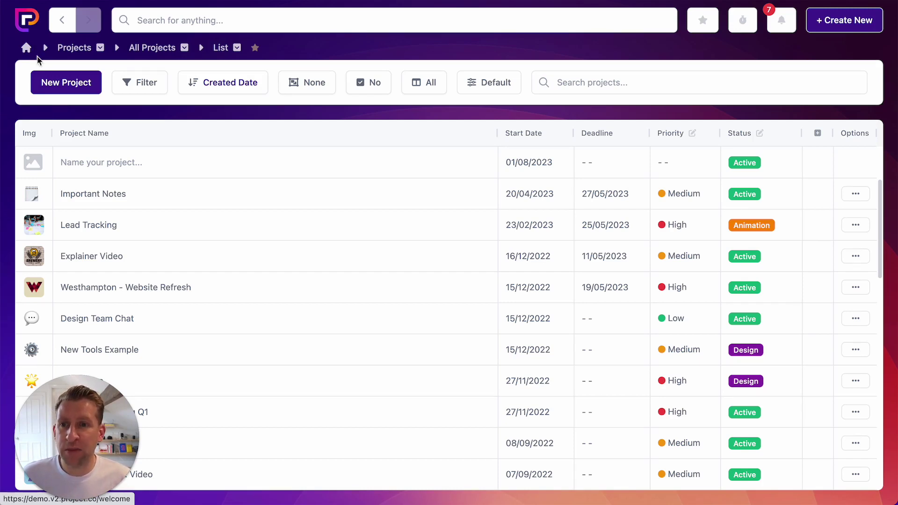
pyautogui.click(88, 55)
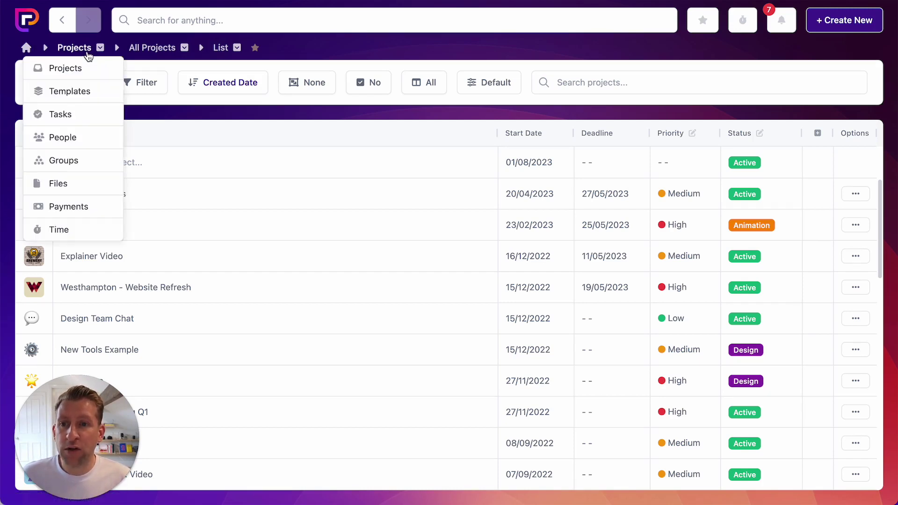
# Visit the Groups page, then switch to the All Tasks list through the breadcrumb dropdown.
pyautogui.click(80, 163)
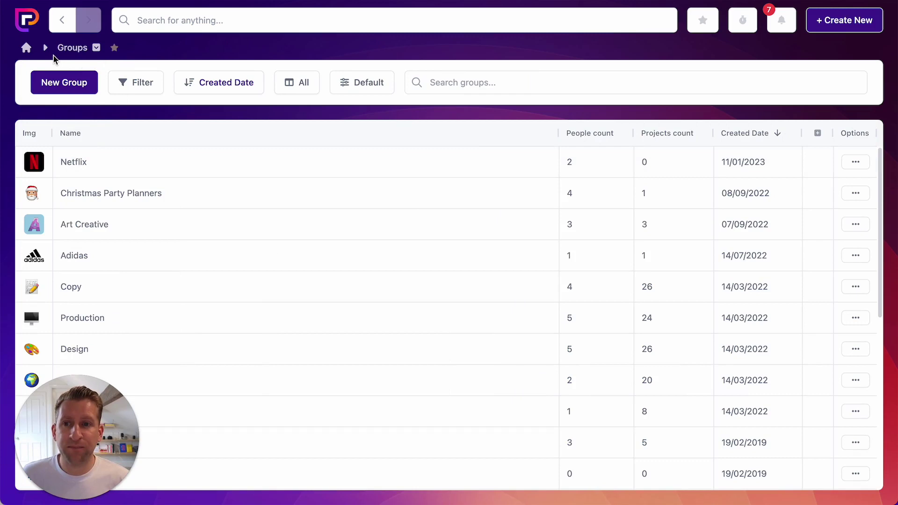
pyautogui.moveTo(79, 58)
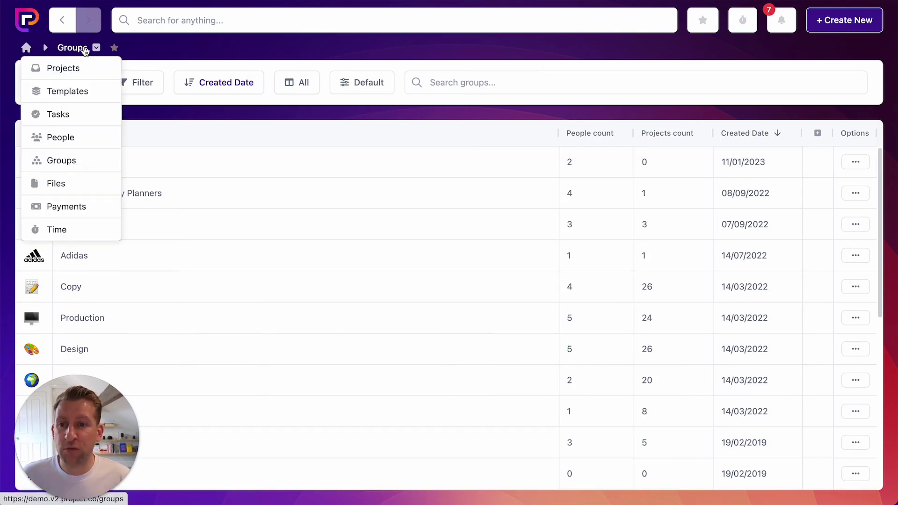
pyautogui.click(60, 114)
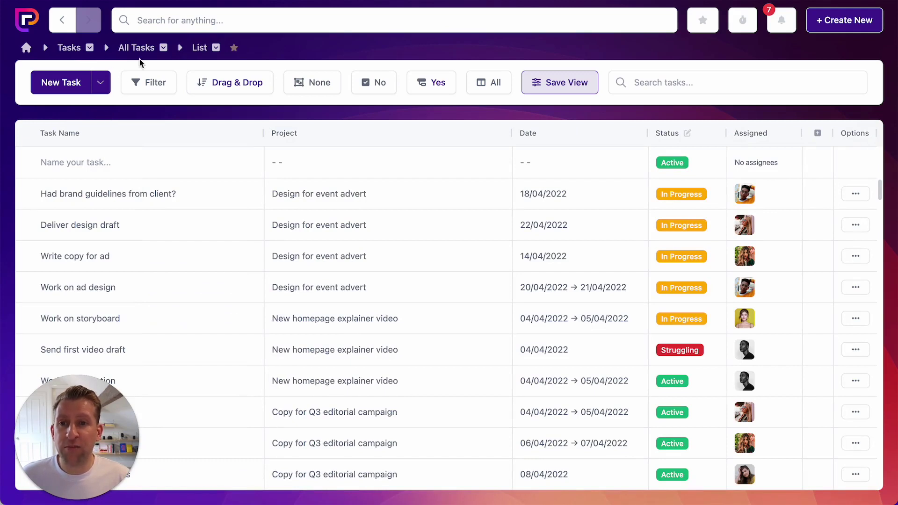
pyautogui.moveTo(146, 48)
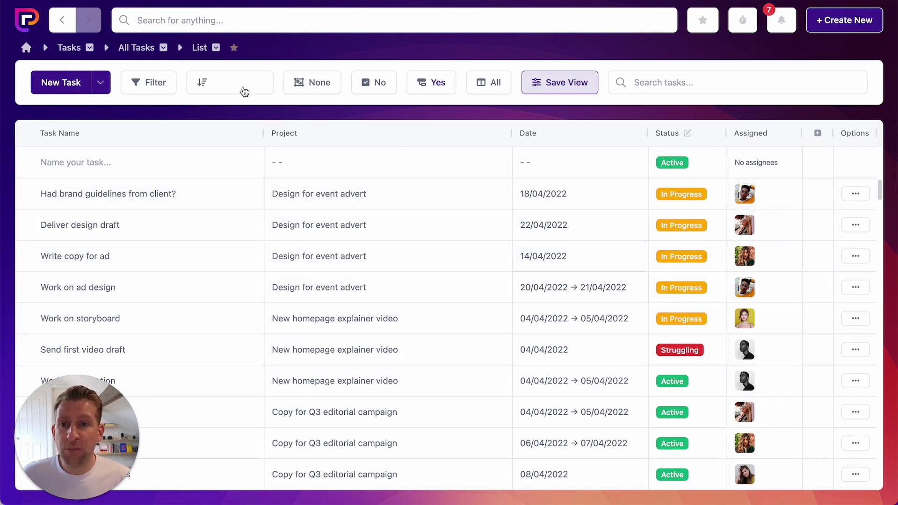
# Filter to My Tasks, show them as a Kanban board, then return to the home dashboard.
pyautogui.click(126, 92)
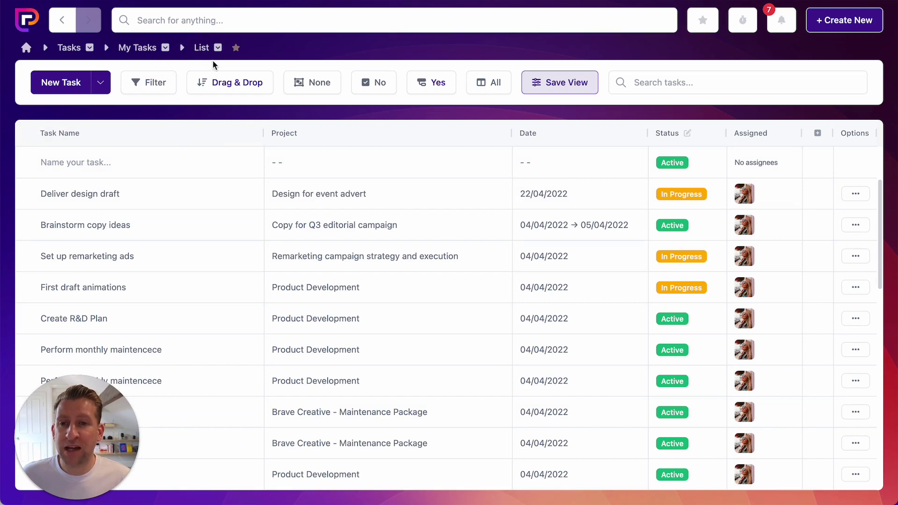
pyautogui.click(218, 48)
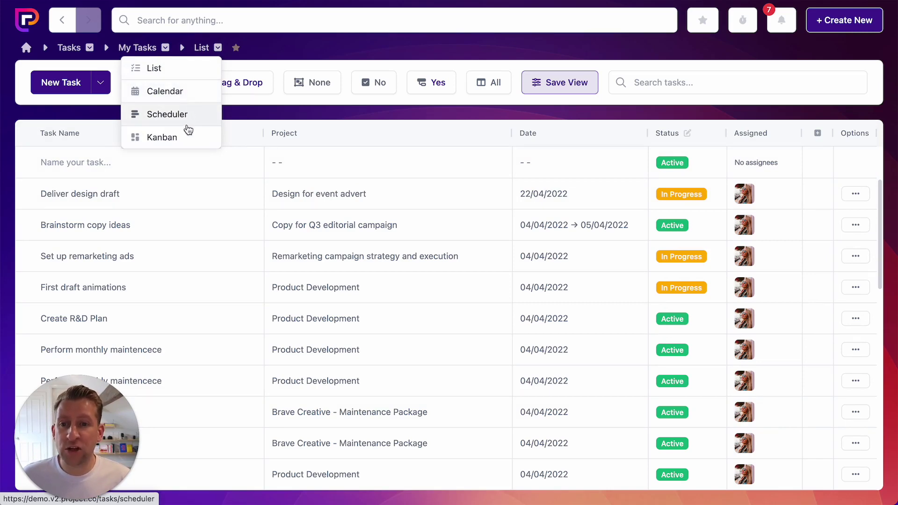
pyautogui.click(190, 139)
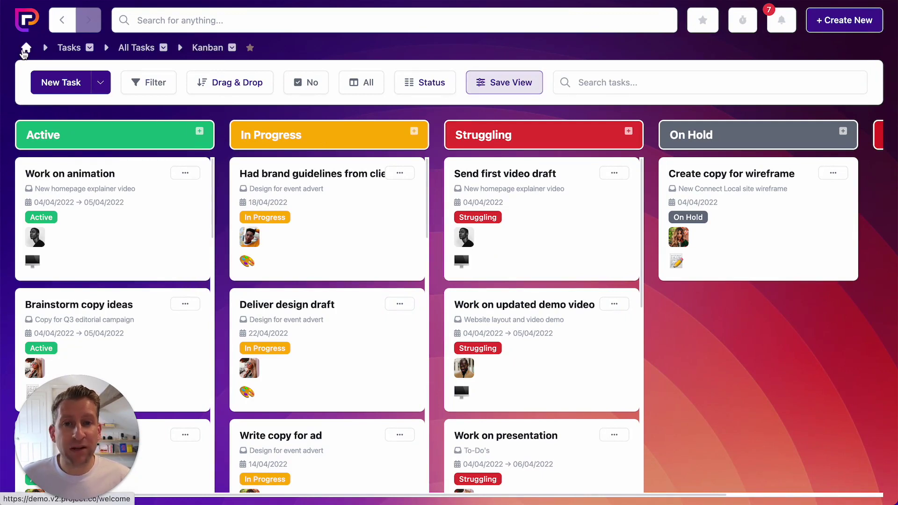
pyautogui.click(24, 51)
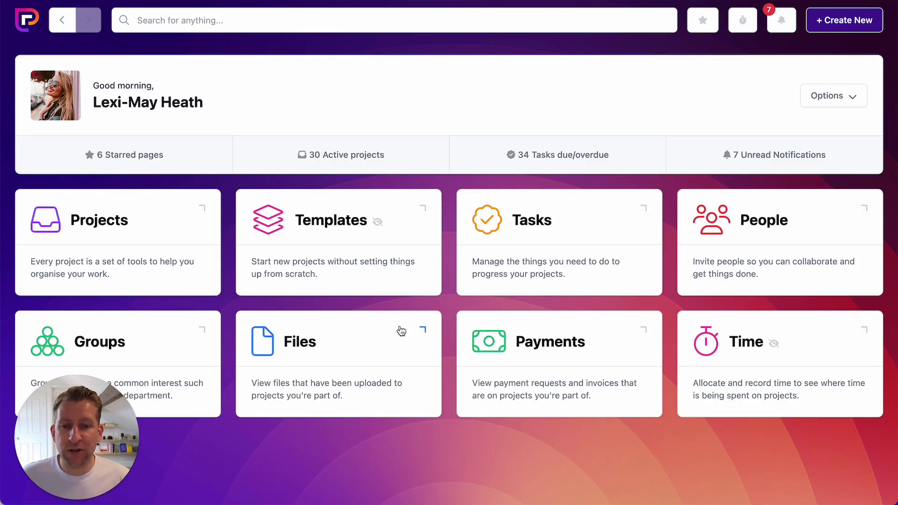
pyautogui.click(530, 346)
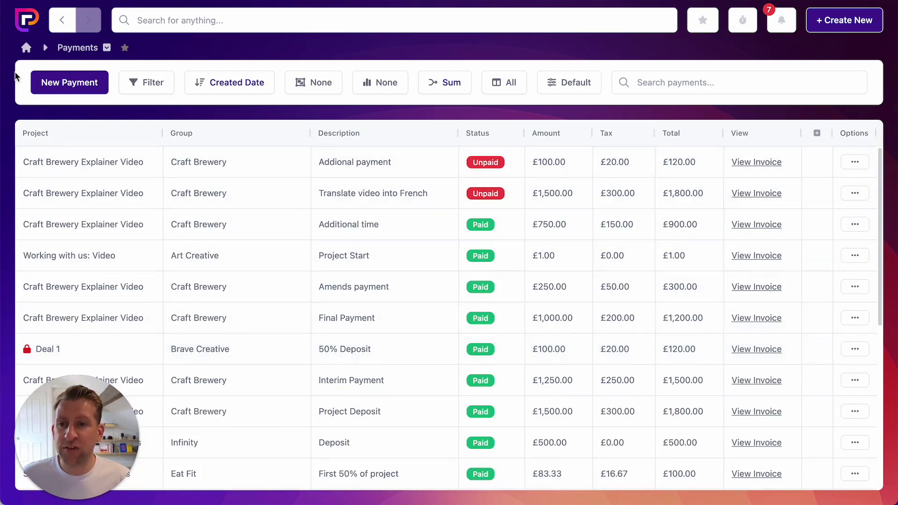
pyautogui.click(76, 50)
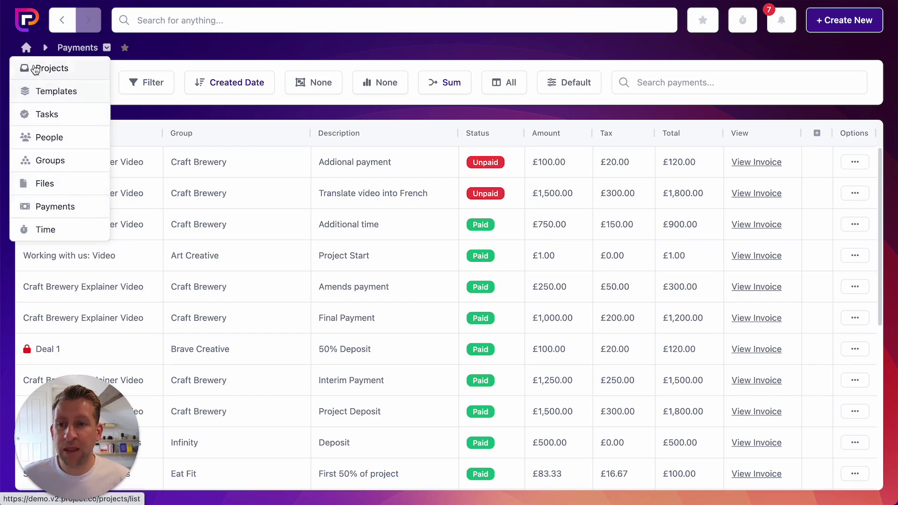
pyautogui.click(26, 48)
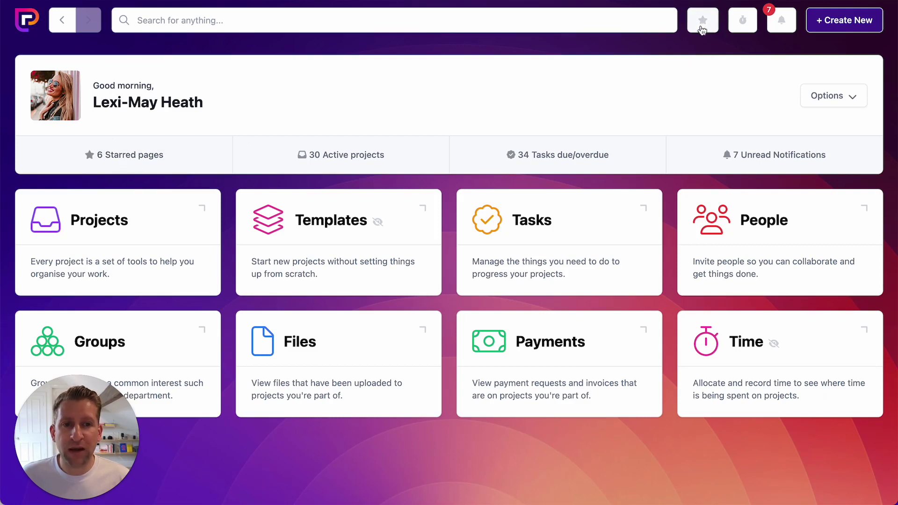
pyautogui.click(123, 156)
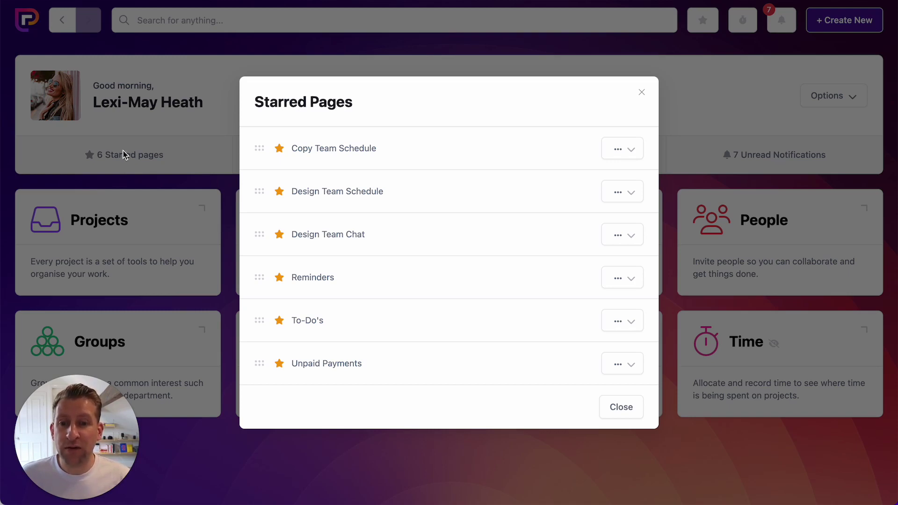
pyautogui.click(128, 131)
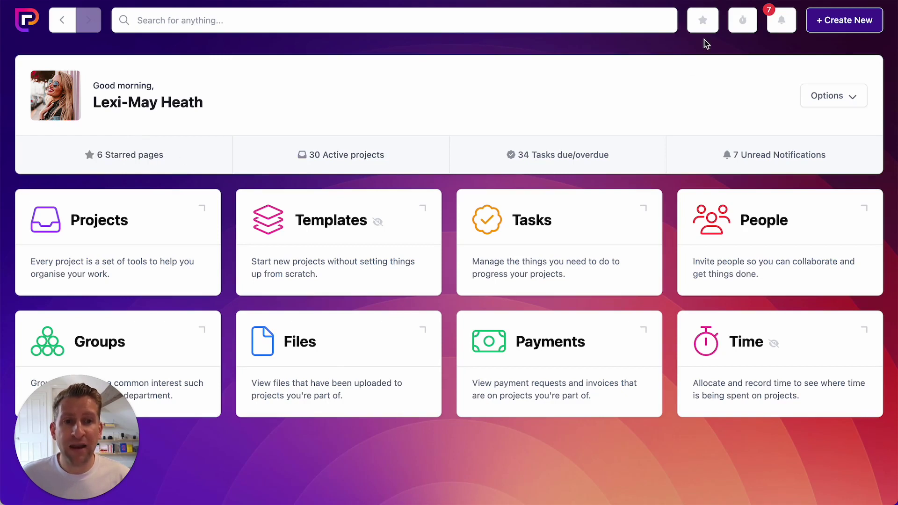
pyautogui.click(702, 23)
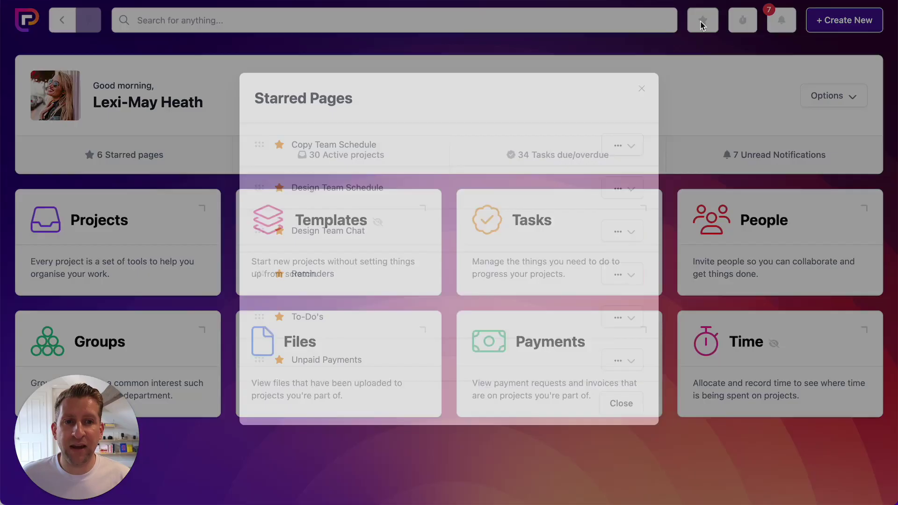
pyautogui.click(711, 82)
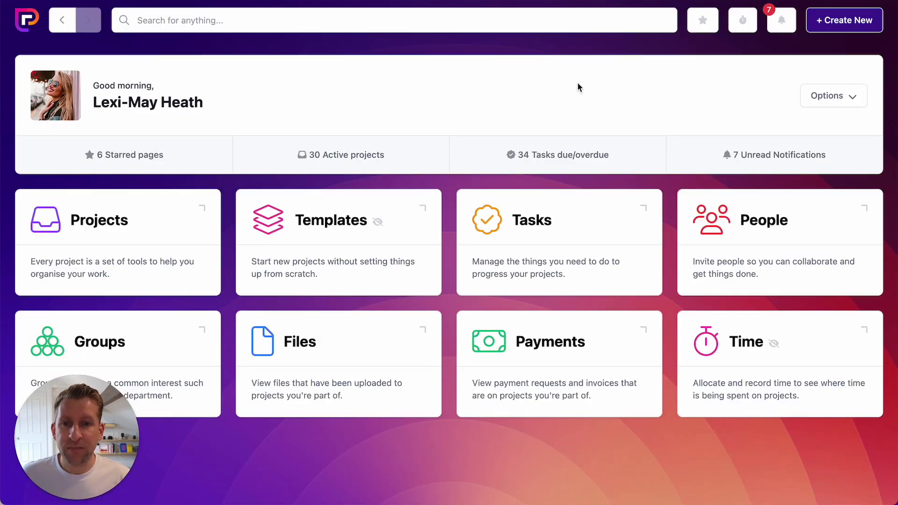
# Check the active projects list and the due or overdue tasks from the dashboard tiles.
pyautogui.click(344, 156)
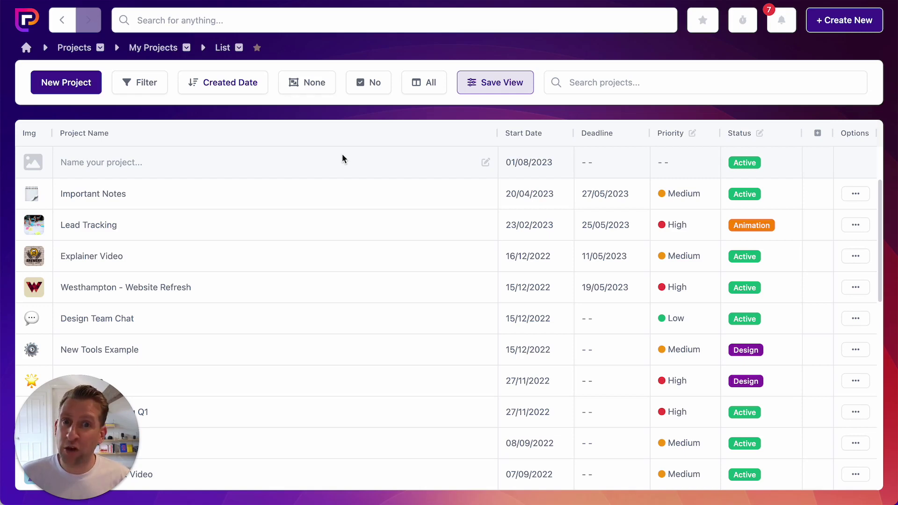
pyautogui.click(23, 49)
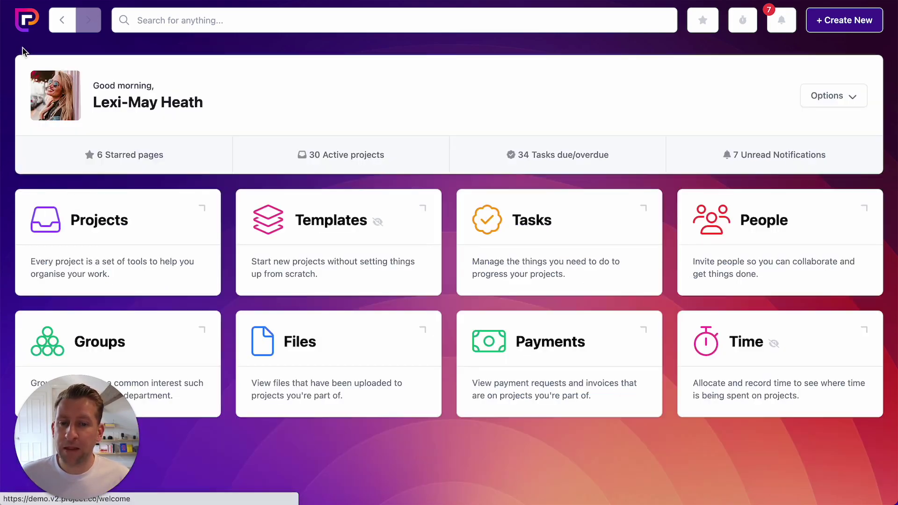
pyautogui.click(578, 156)
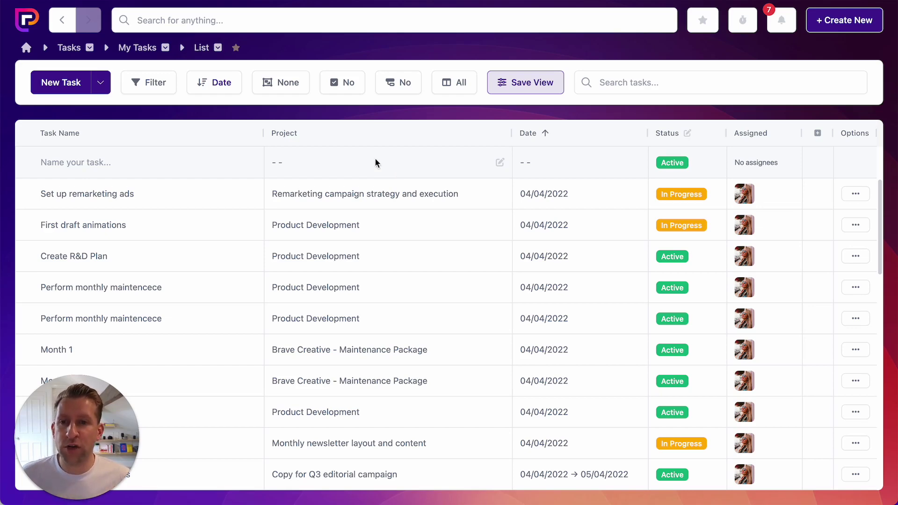
pyautogui.click(27, 47)
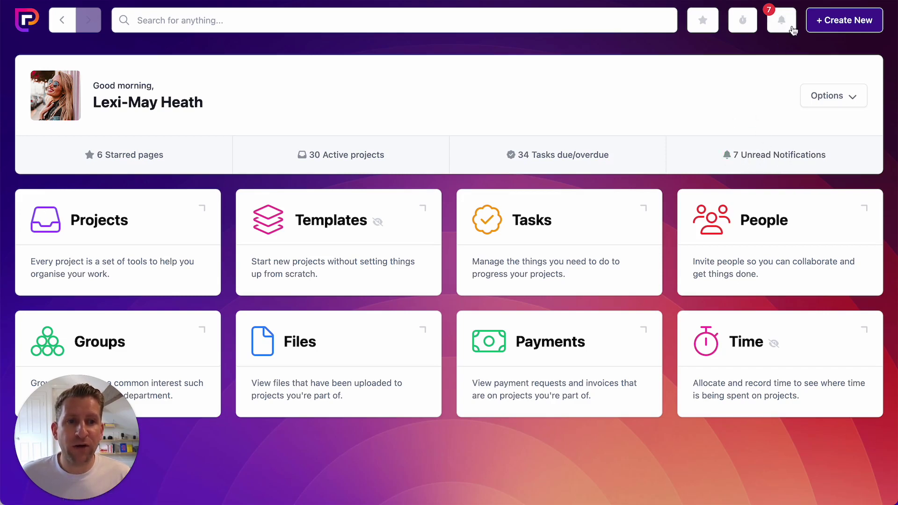
# Open the unread inbox and scroll through Craft Brewery Explainer Video's notification cards.
pyautogui.click(790, 155)
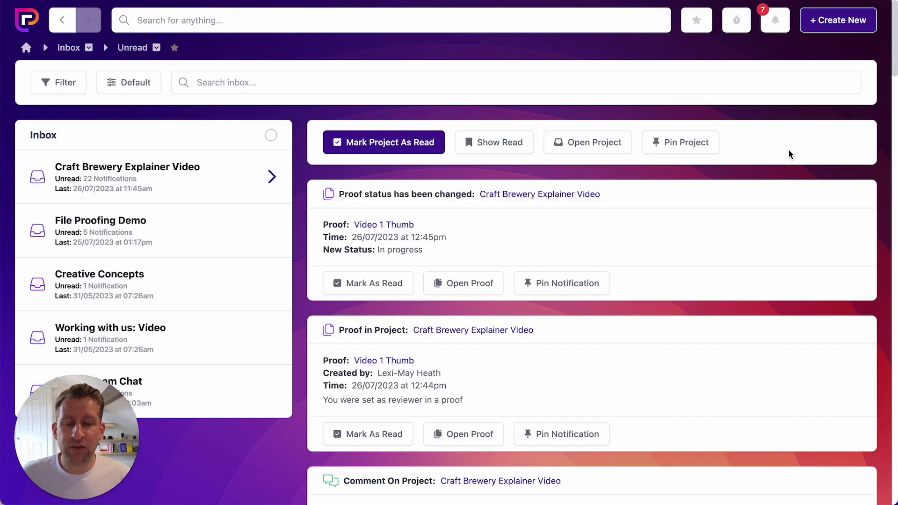
pyautogui.scroll(-5, 789, 152)
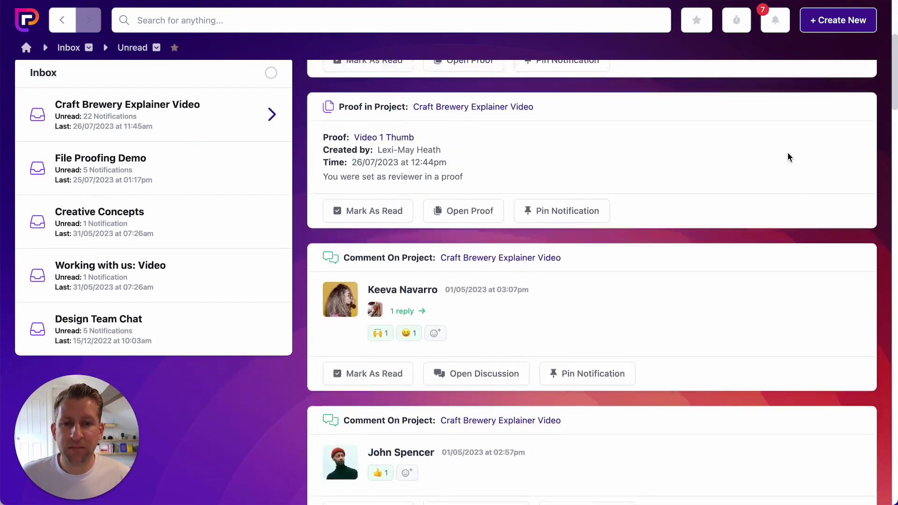
pyautogui.scroll(5, 789, 153)
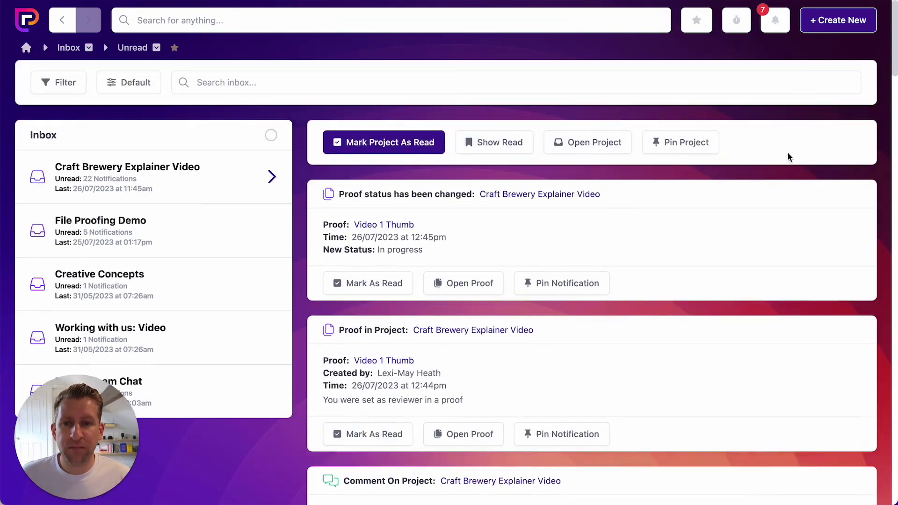
# Go back to the home dashboard and review the Options dropdown entries before closing it.
pyautogui.click(26, 48)
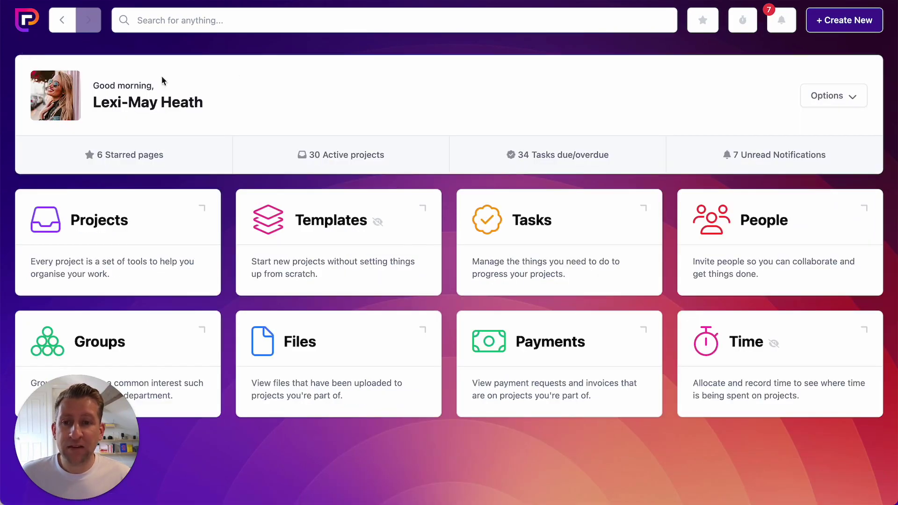
pyautogui.click(840, 97)
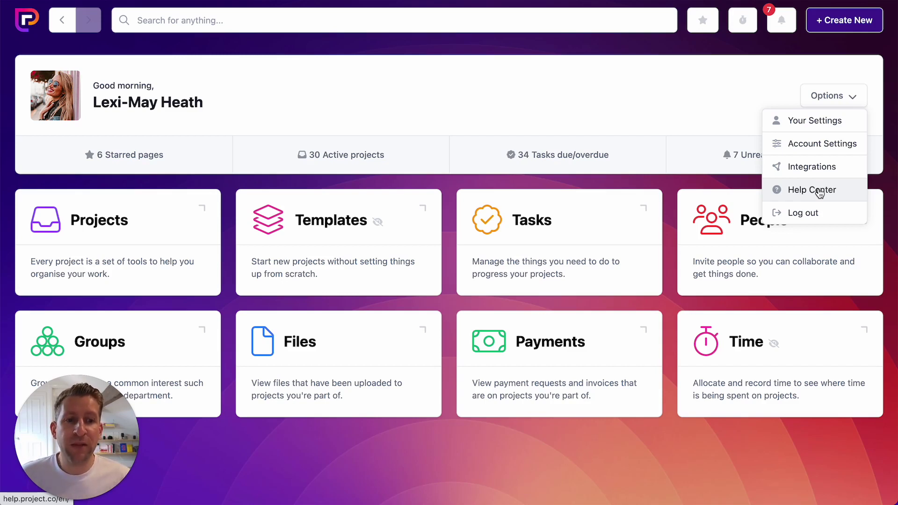
pyautogui.click(683, 119)
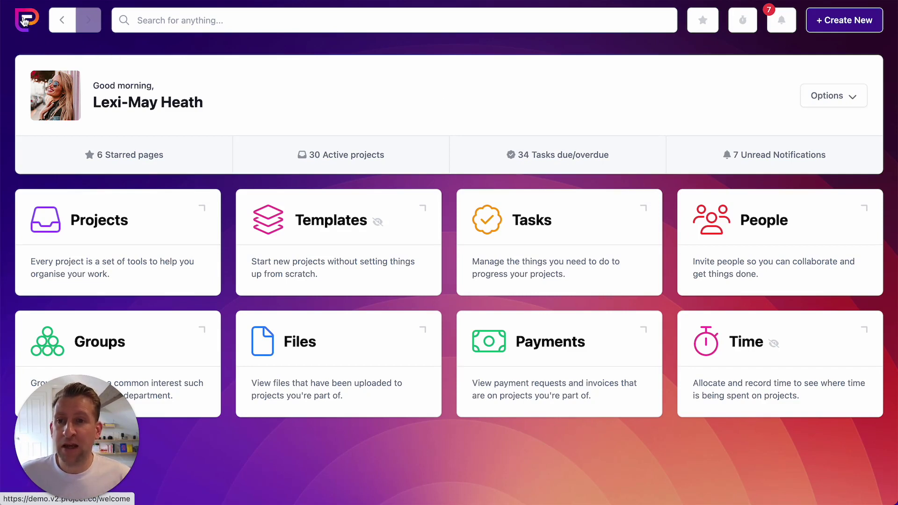
pyautogui.click(67, 28)
pyautogui.click(67, 25)
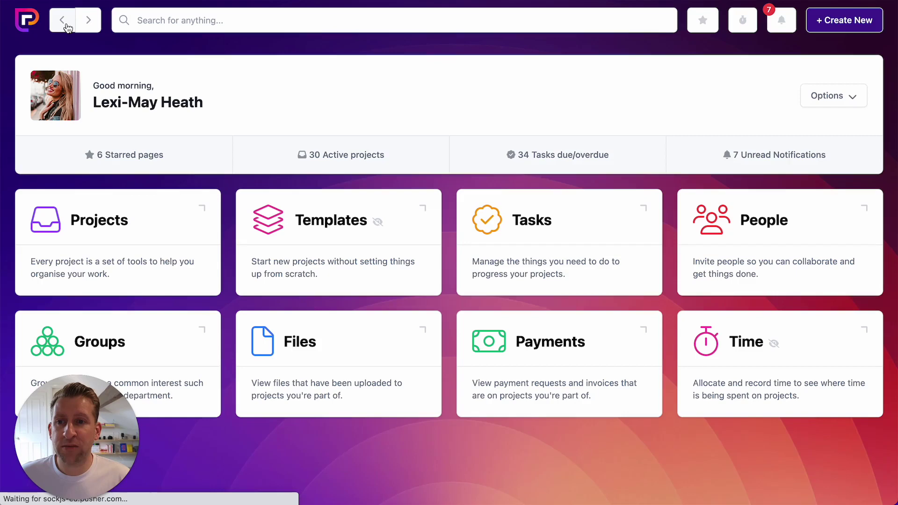
pyautogui.click(88, 28)
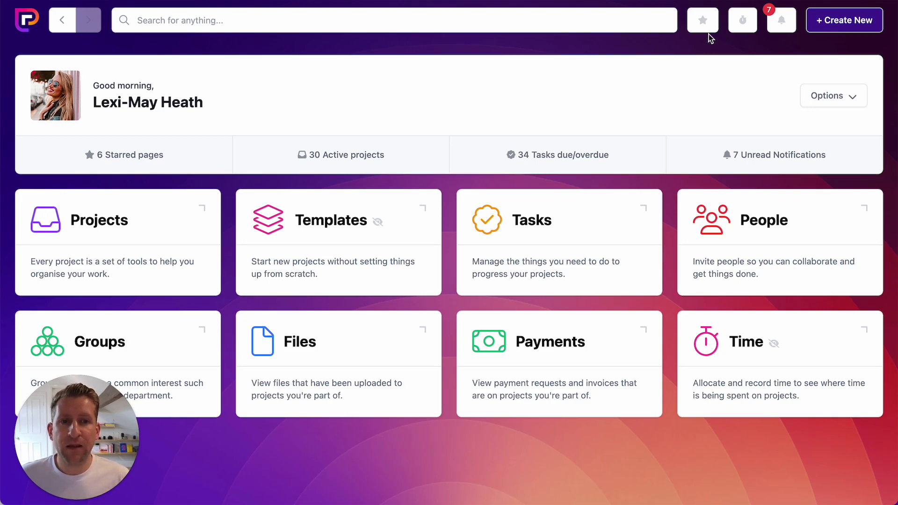
pyautogui.click(709, 20)
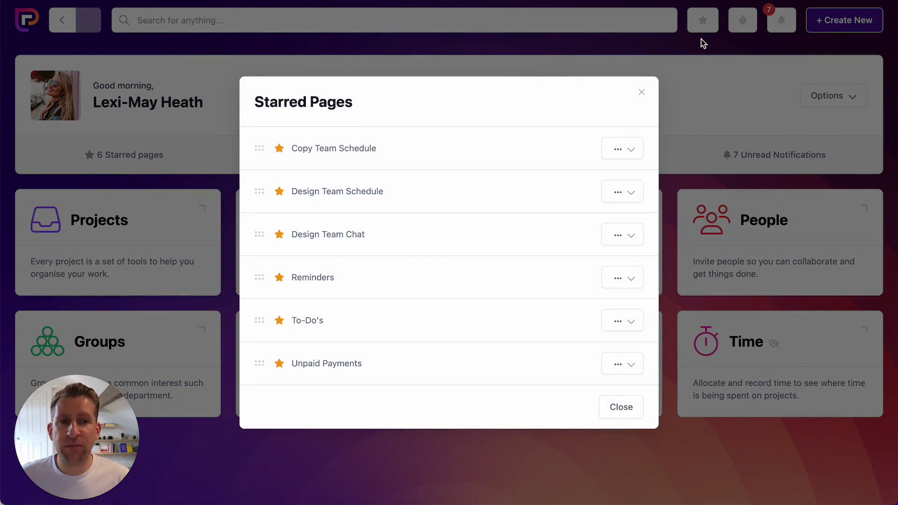
pyautogui.click(701, 40)
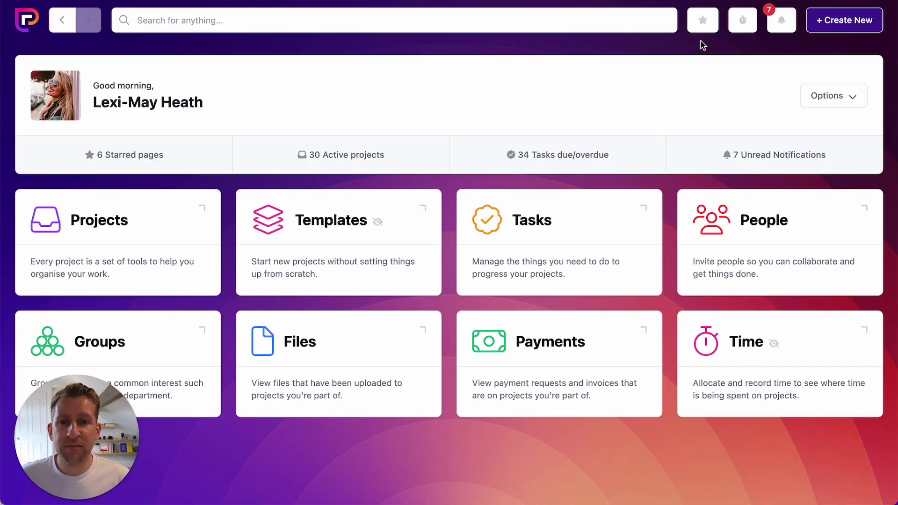
# Try the Allocate, Timer and Manual time entry modes, then open the unread notifications inbox.
pyautogui.click(745, 23)
pyautogui.click(376, 184)
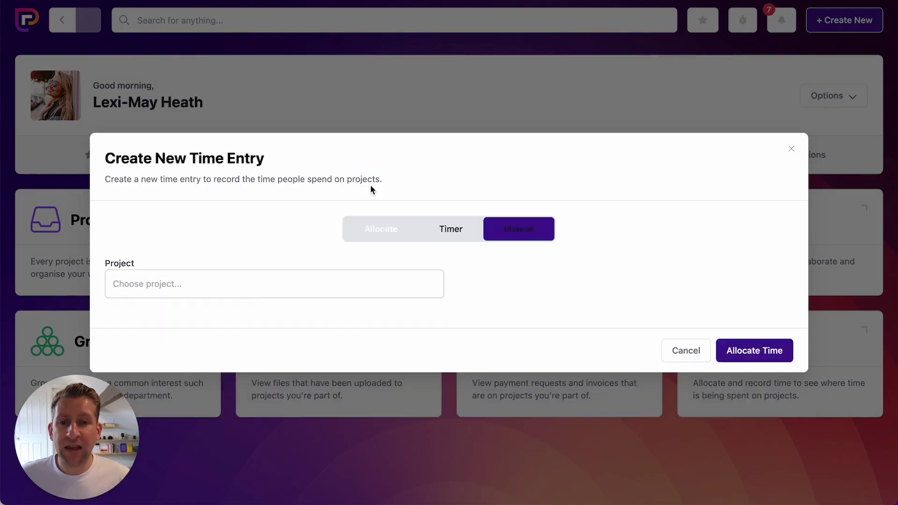
pyautogui.click(384, 198)
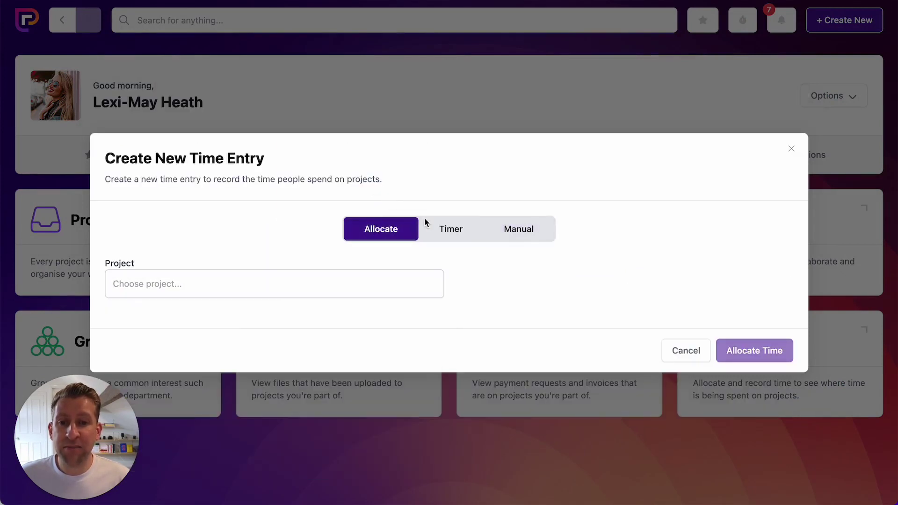
pyautogui.click(455, 230)
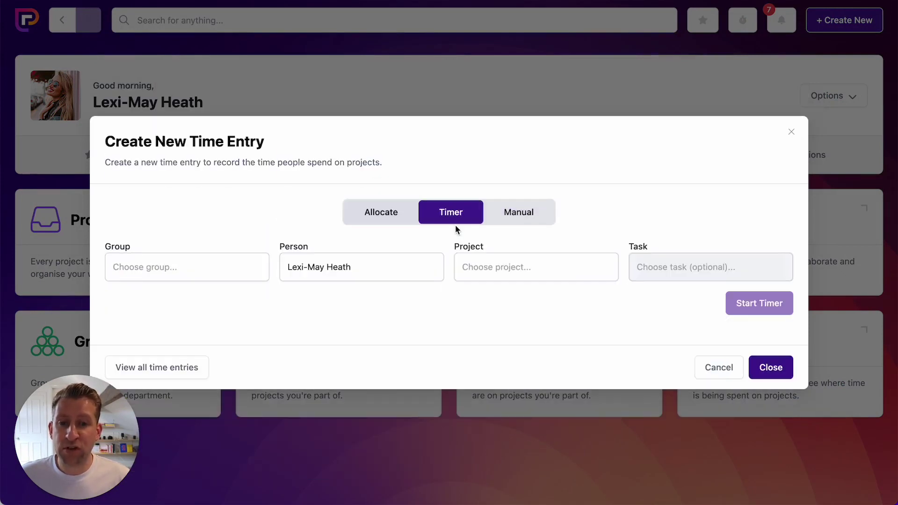
pyautogui.click(536, 221)
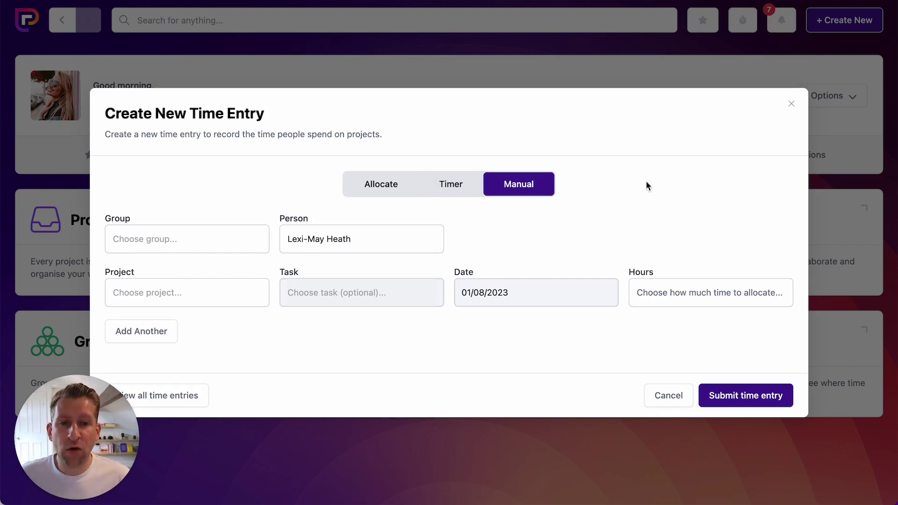
pyautogui.click(791, 105)
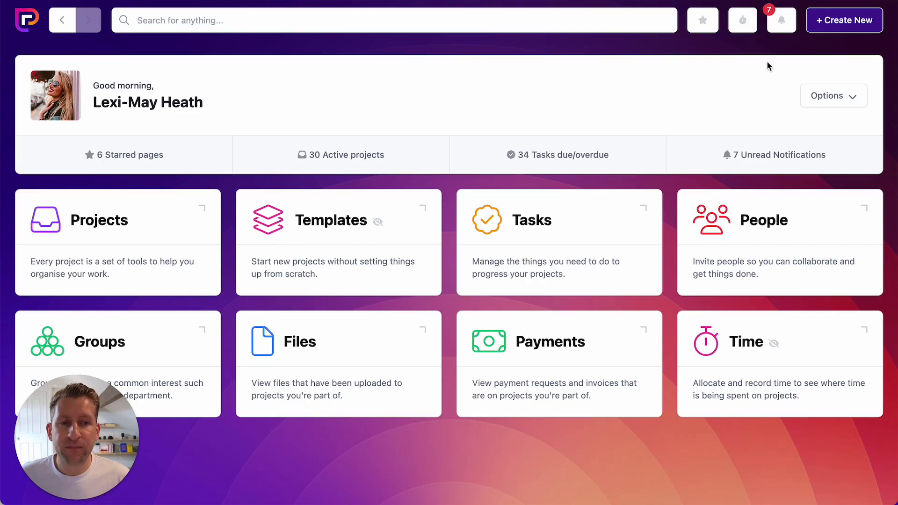
pyautogui.click(782, 23)
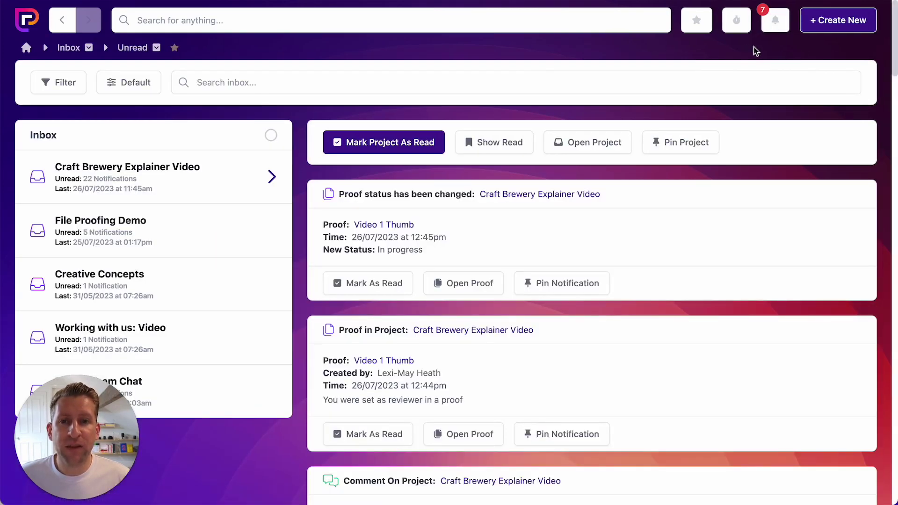
# Preview Create New's Project, Template, Task, Person, Group, File Upload, Payment and Time Entry forms.
pyautogui.click(836, 24)
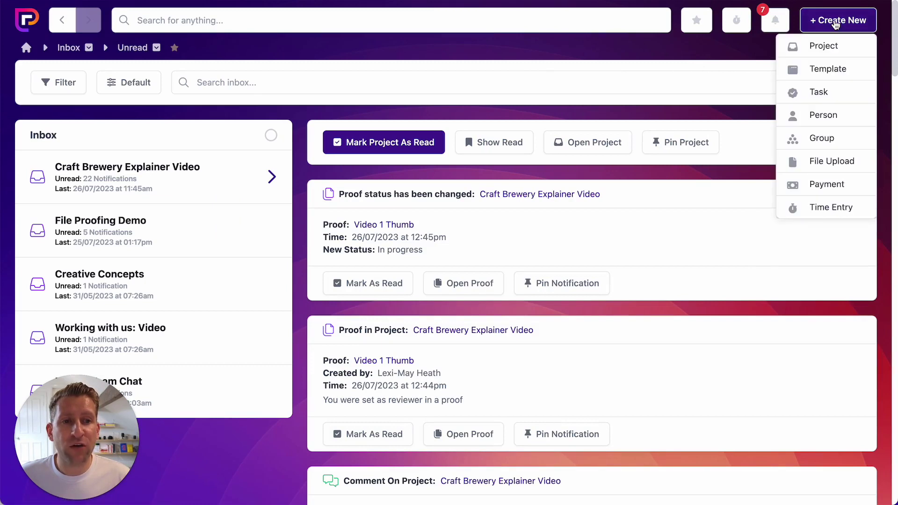
pyautogui.click(832, 47)
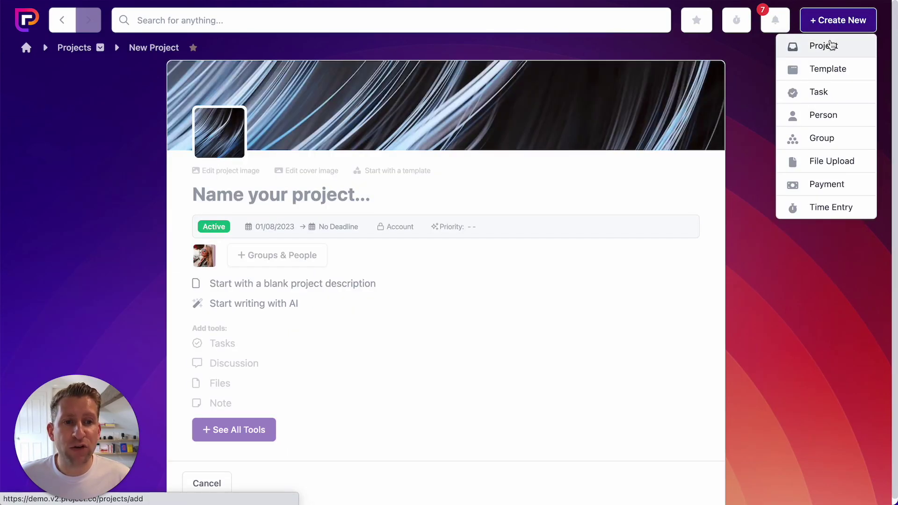
pyautogui.click(832, 70)
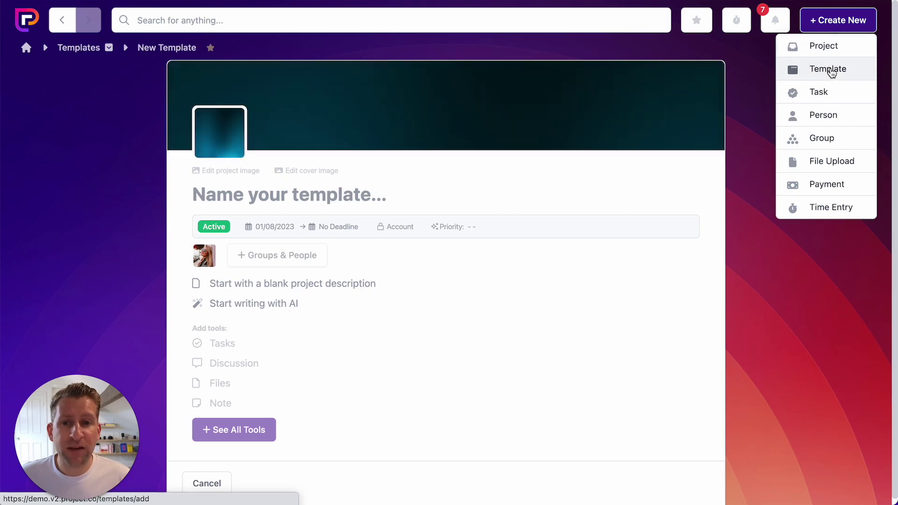
pyautogui.click(826, 91)
pyautogui.click(827, 114)
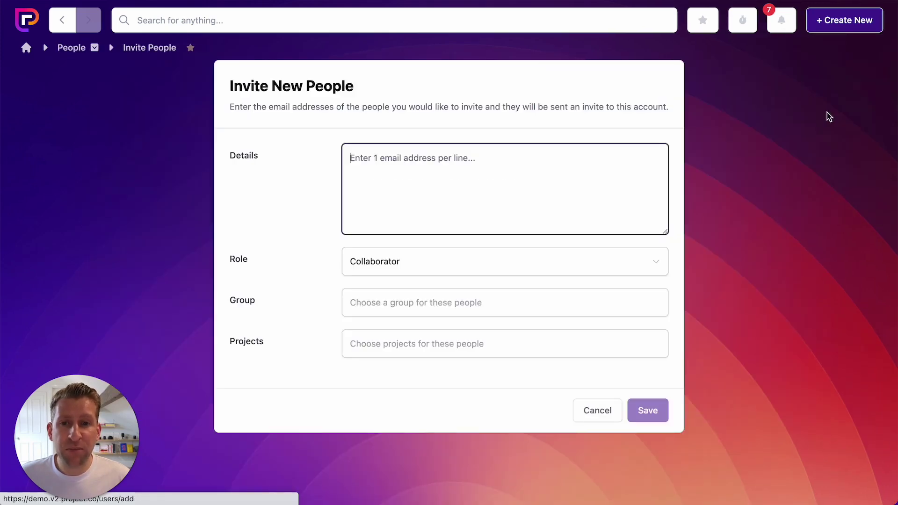
pyautogui.moveTo(835, 44)
pyautogui.click(837, 139)
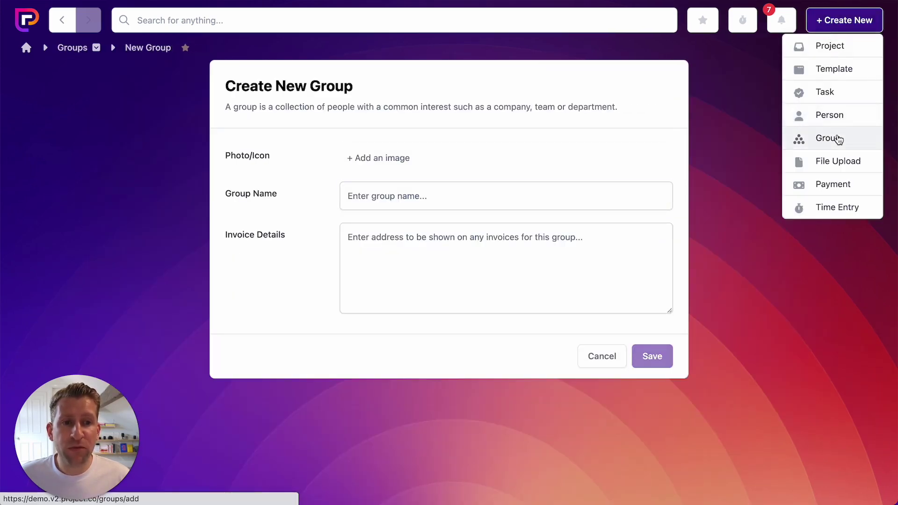
pyautogui.click(840, 162)
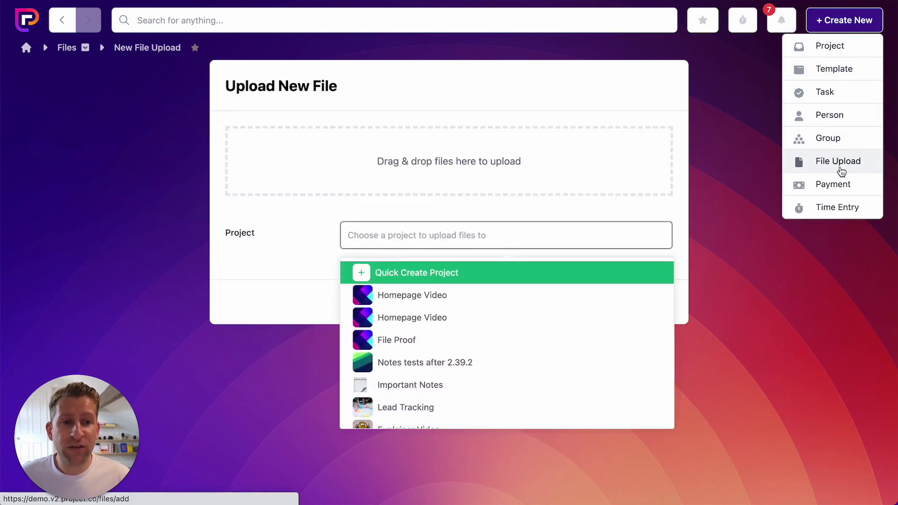
pyautogui.click(844, 185)
pyautogui.click(841, 206)
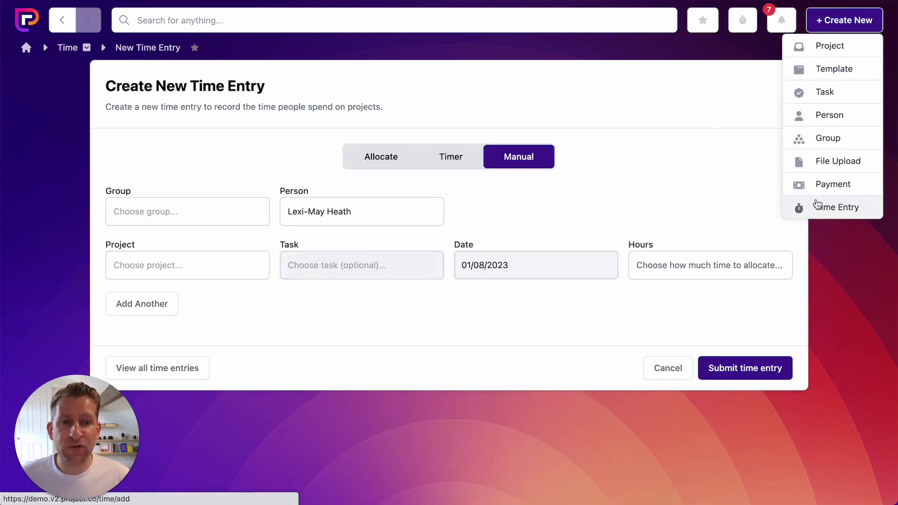
pyautogui.moveTo(849, 22)
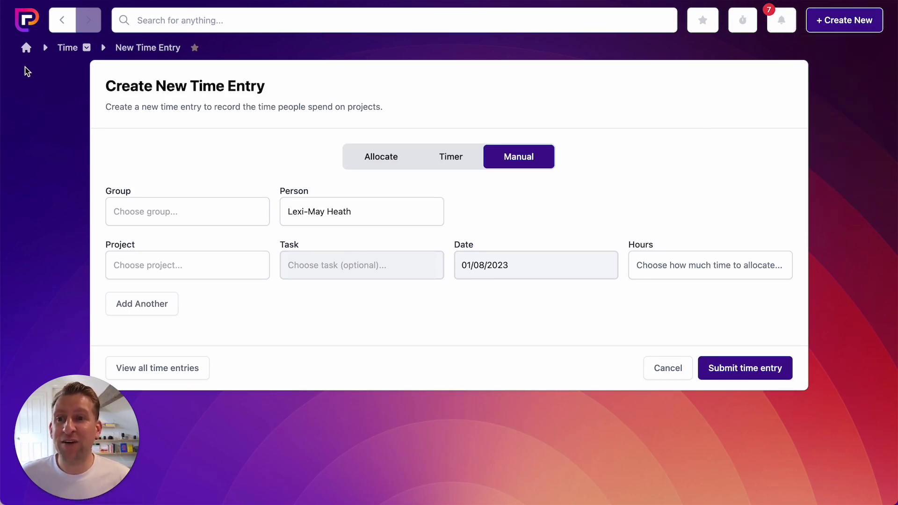
# Return to the welcome dashboard from the breadcrumb home icon.
pyautogui.click(27, 48)
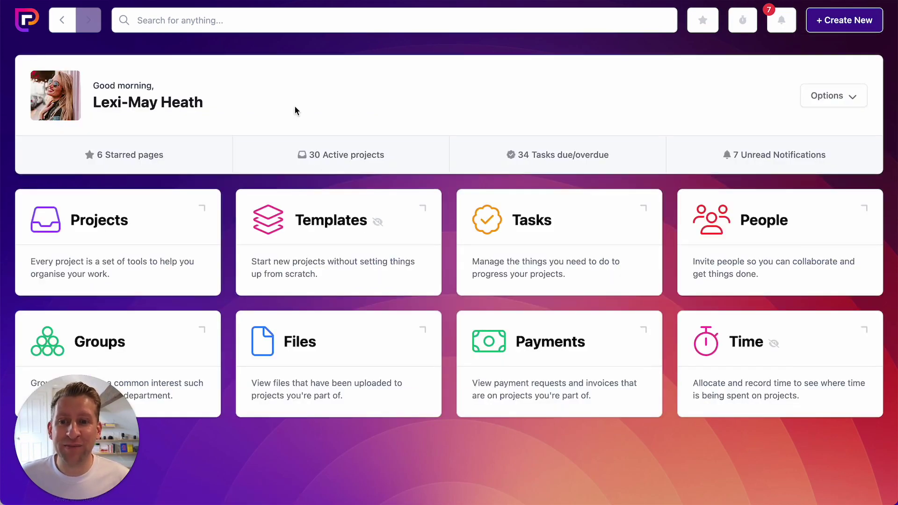